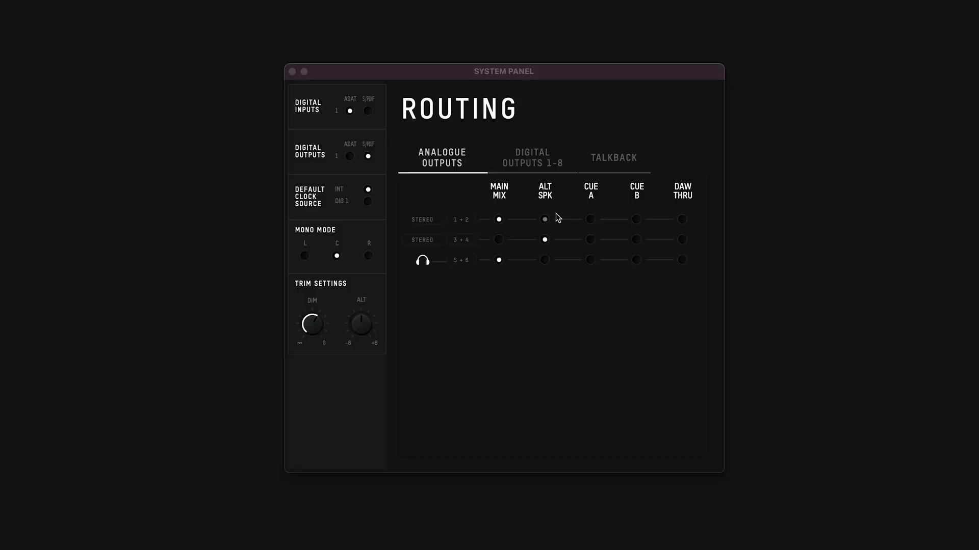
- Route the 5+6 headphone outputs to Cue A on the Analogue Outputs routing page
{"action": "left_click", "coordinate": [591, 261]}
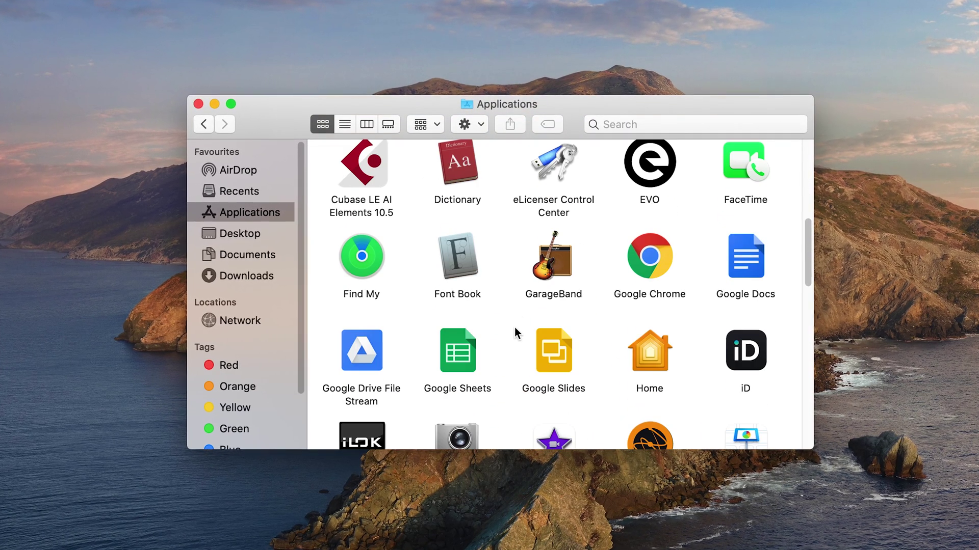
- Launch the iD app from Finder's Applications folder
{"action": "double_click", "coordinate": [748, 314]}
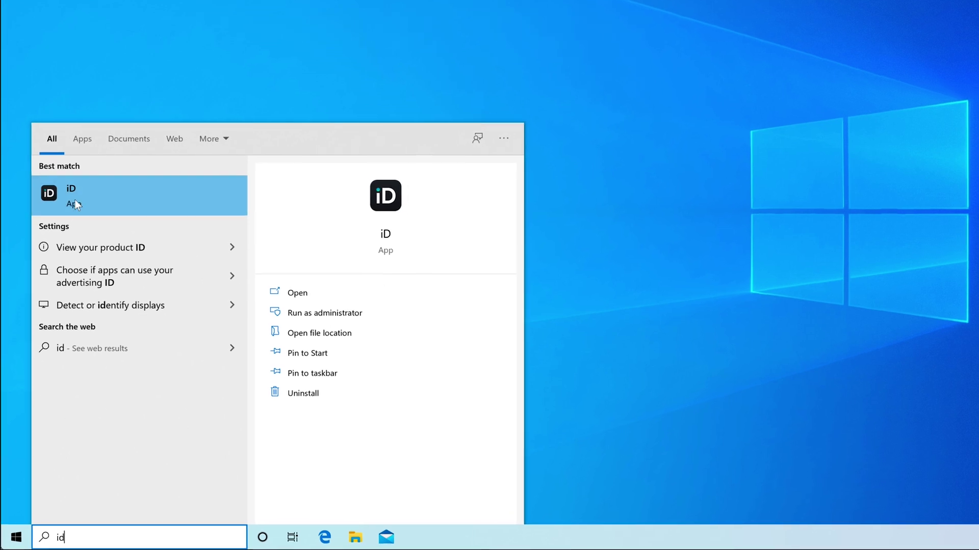
- Start iD from the Start search results and choose Show Mixer from its tray icon
{"action": "left_click", "coordinate": [75, 201]}
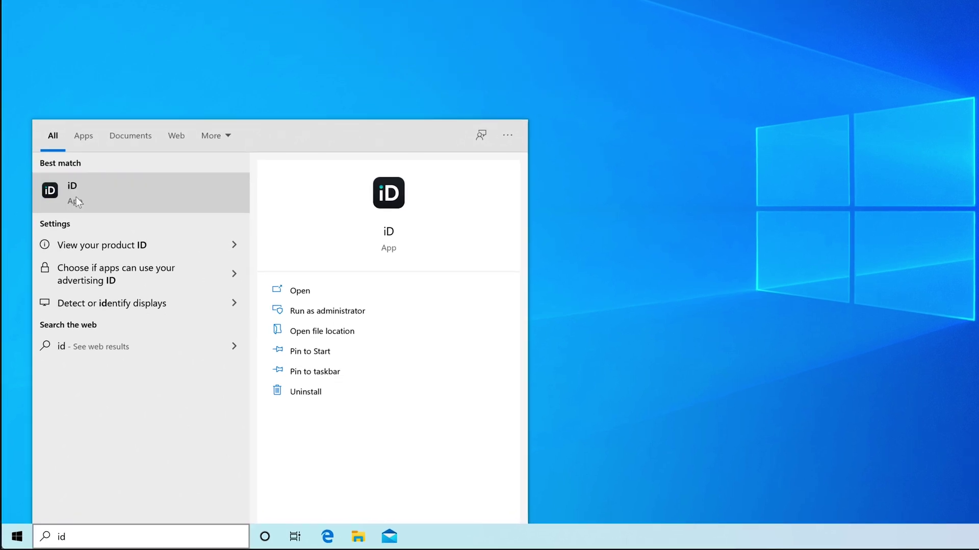
{"action": "left_click", "coordinate": [851, 538]}
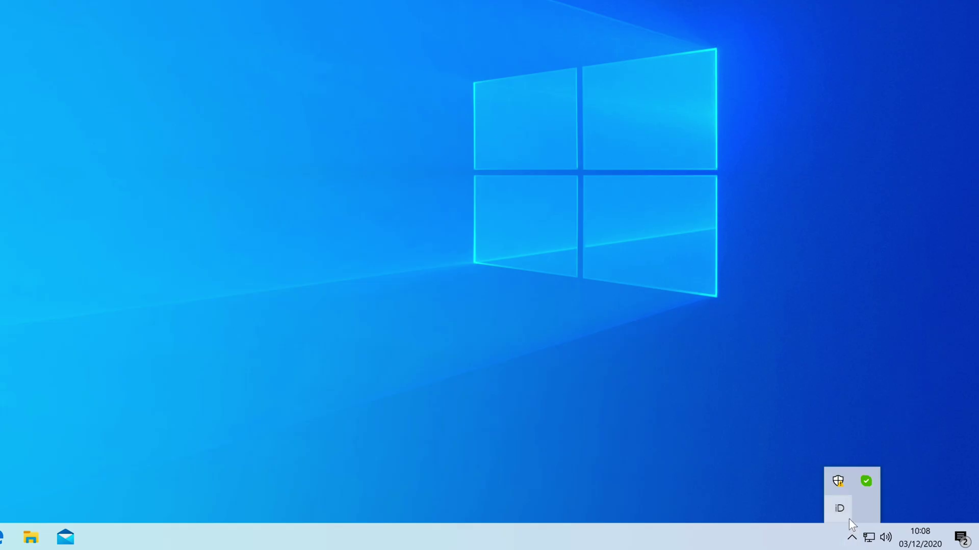
{"action": "left_click", "coordinate": [849, 518]}
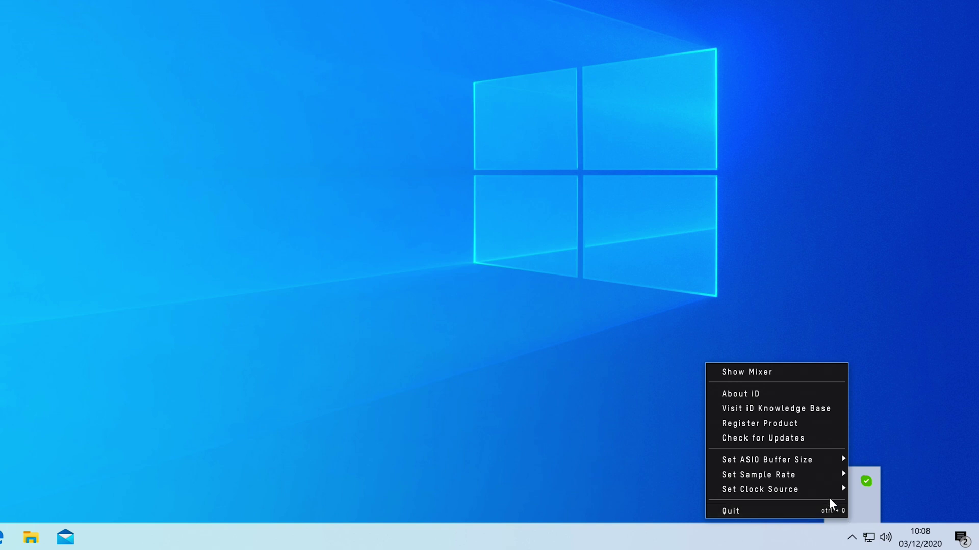
{"action": "mouse_move", "coordinate": [831, 475]}
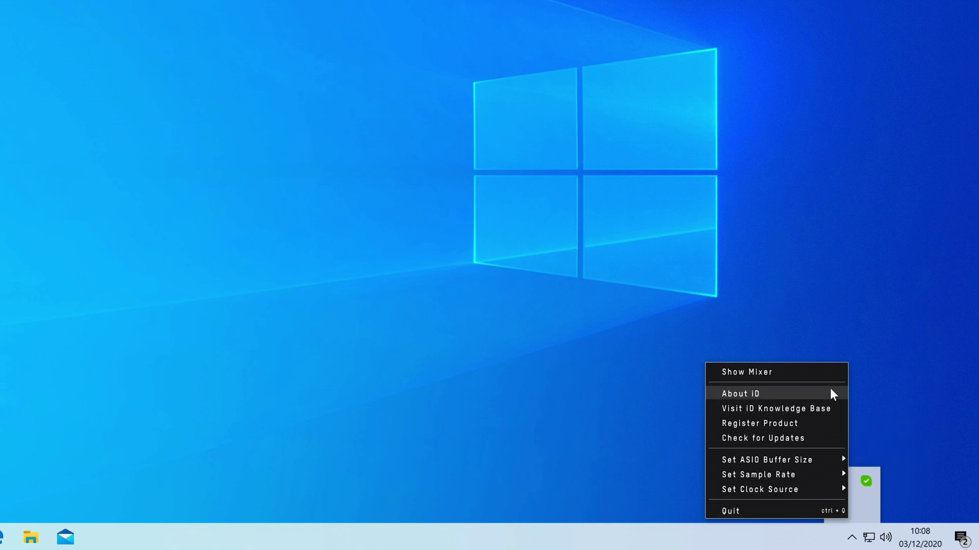
{"action": "left_click", "coordinate": [831, 373]}
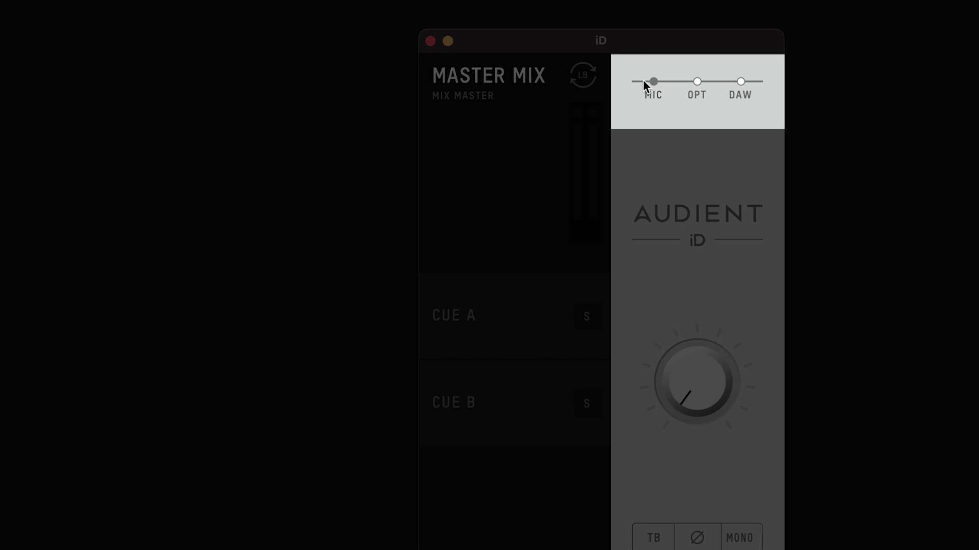
- Add the optical and DAW 1+2, 3+4, 5+6 playback strips to the mixer view
{"action": "left_click", "coordinate": [697, 81]}
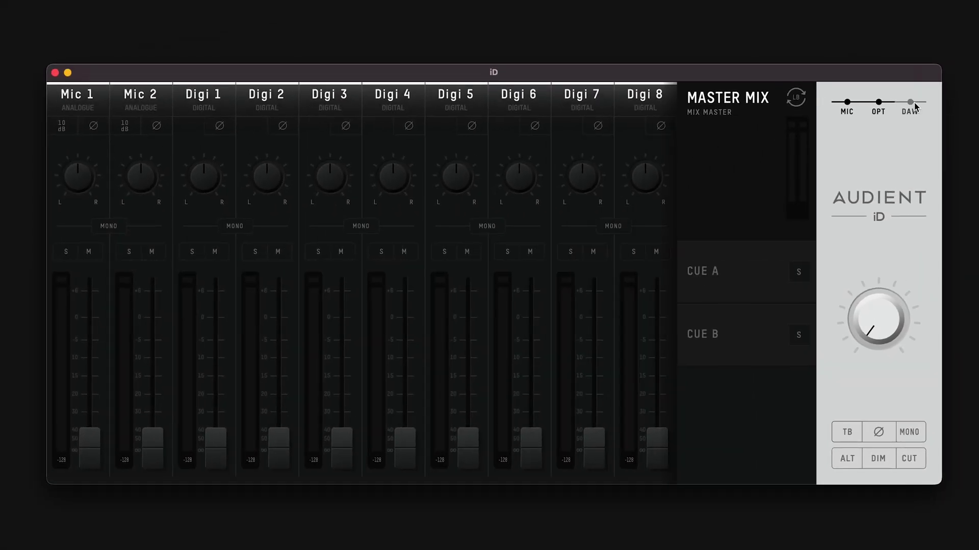
{"action": "left_click", "coordinate": [912, 104]}
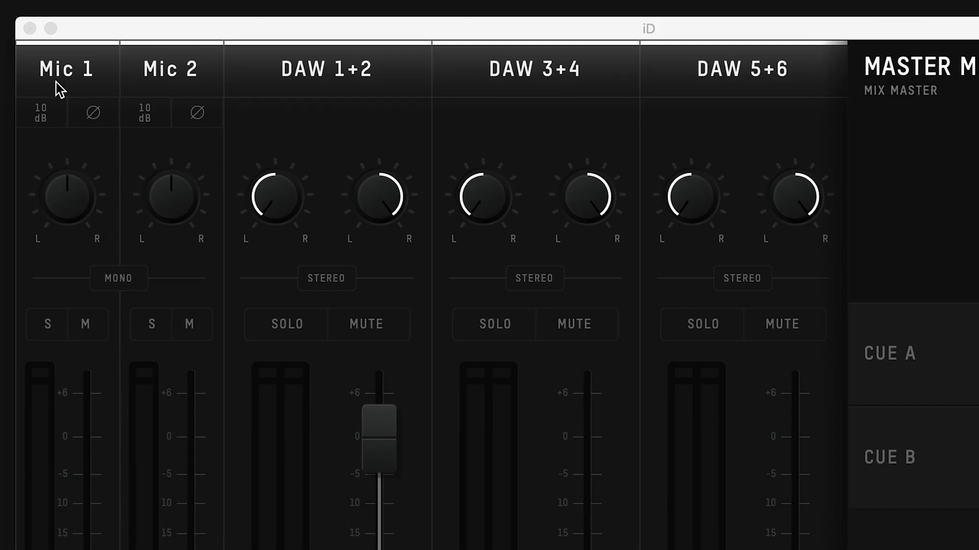
- Rename Mic 1 to 'Guitar' and Mic 2 to 'Vox', and switch off Guitar's phase inversion
{"action": "left_click", "coordinate": [56, 81]}
{"action": "double_click", "coordinate": [58, 75]}
{"action": "type", "text": "Guitar"}
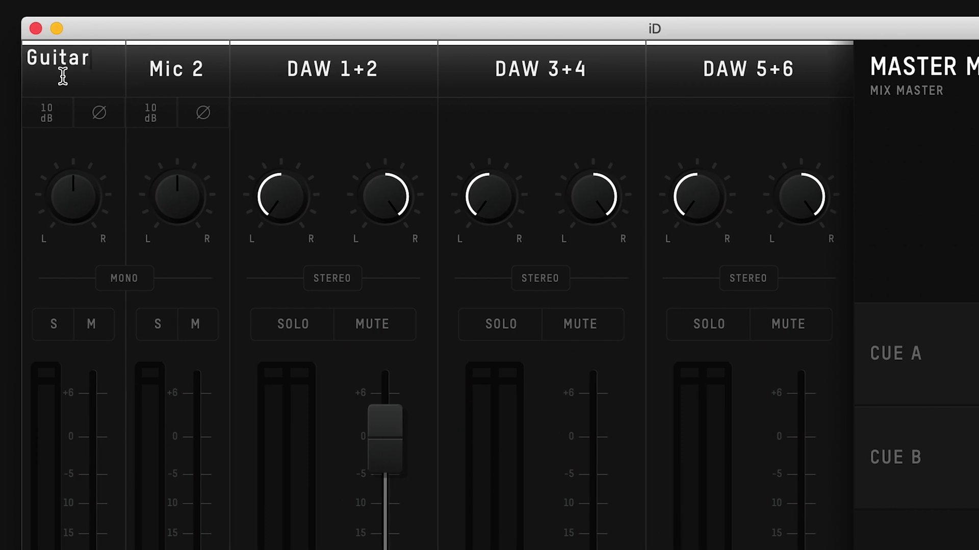
{"action": "key", "text": "Return"}
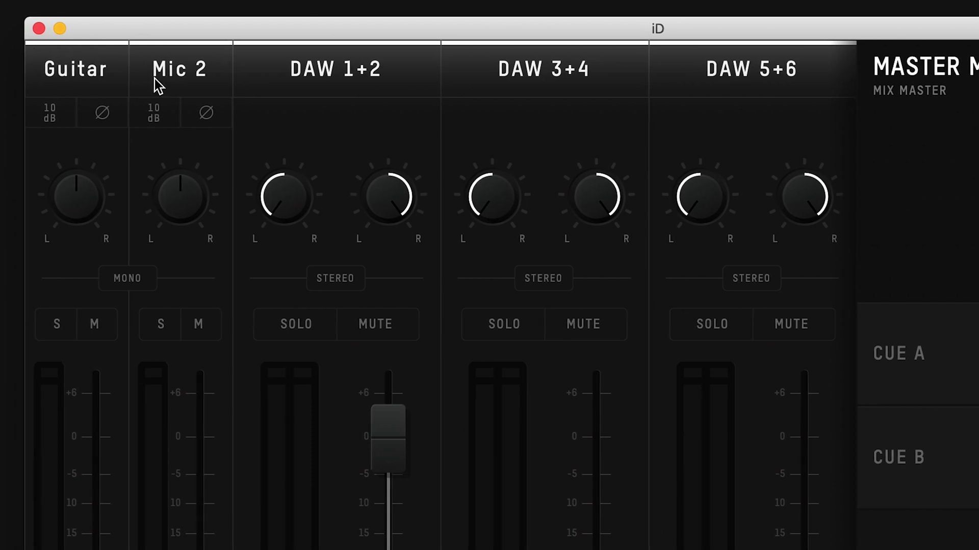
{"action": "double_click", "coordinate": [179, 69]}
{"action": "type", "text": "Vox"}
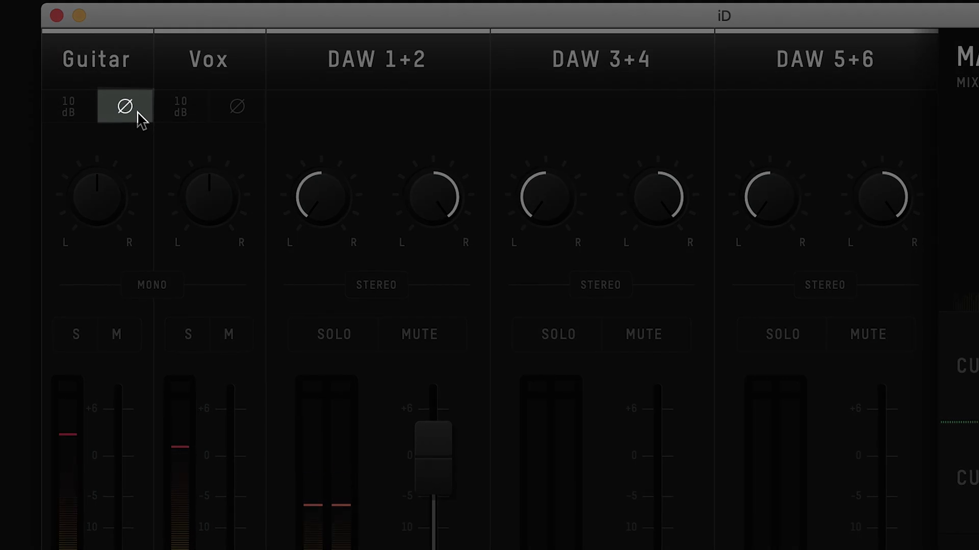
{"action": "left_click", "coordinate": [136, 112]}
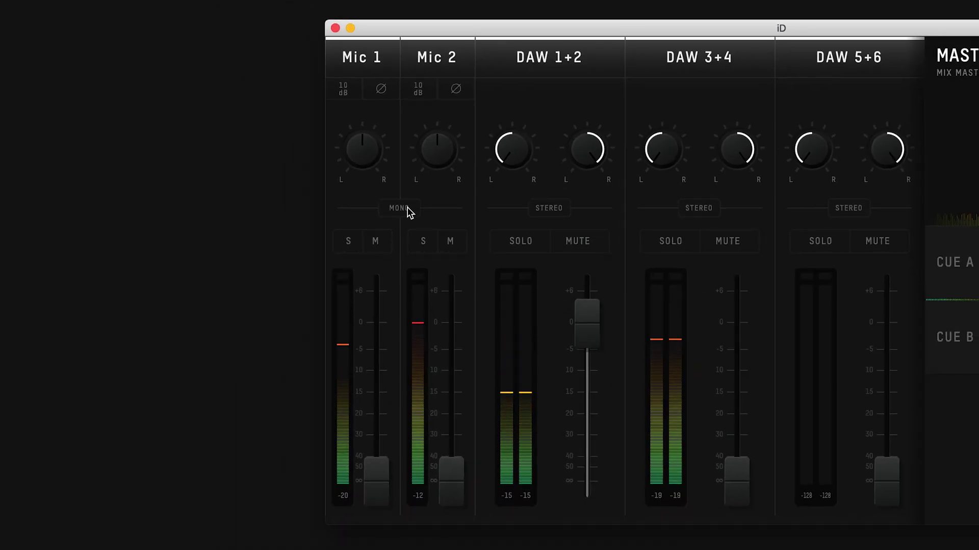
- Stereo-link Mic 1+2 at about -10 dB, then mute Guitar and the DAW 1+2 playback
{"action": "left_click", "coordinate": [407, 209]}
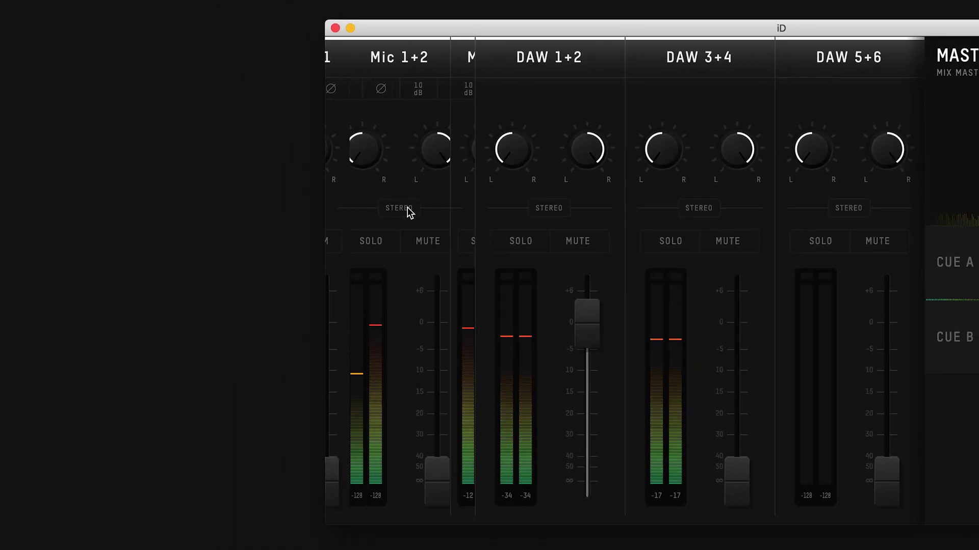
{"action": "left_click_drag", "start_coordinate": [433, 483], "coordinate": [438, 372]}
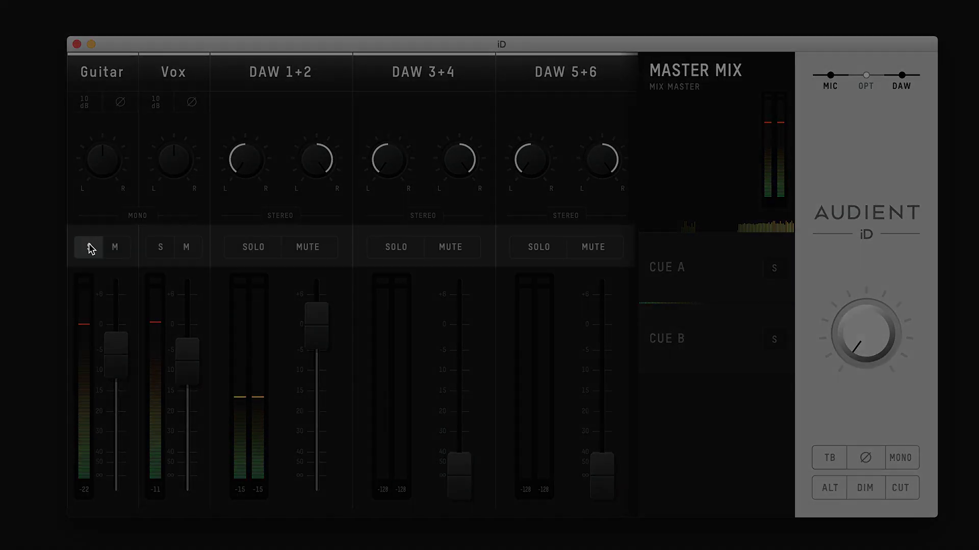
{"action": "left_click", "coordinate": [89, 246]}
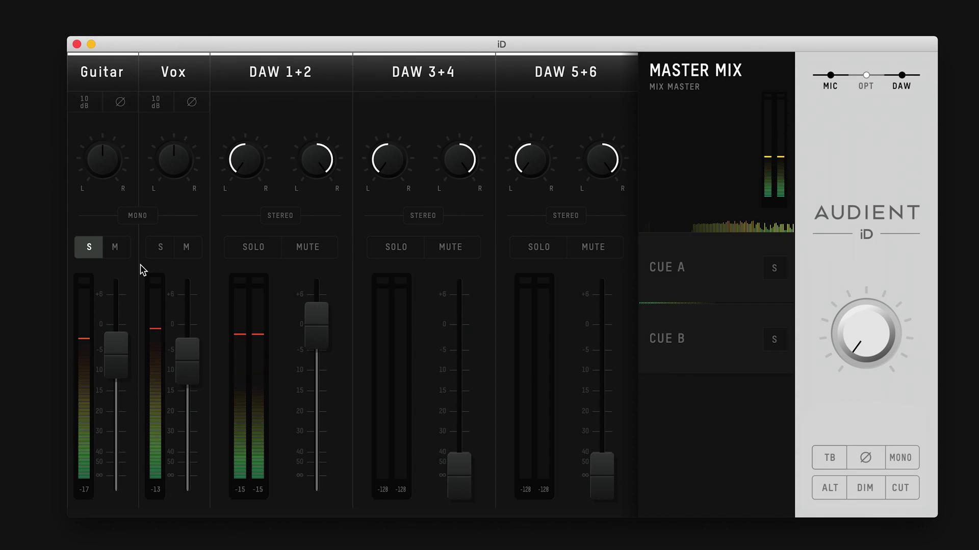
{"action": "left_click", "coordinate": [92, 254]}
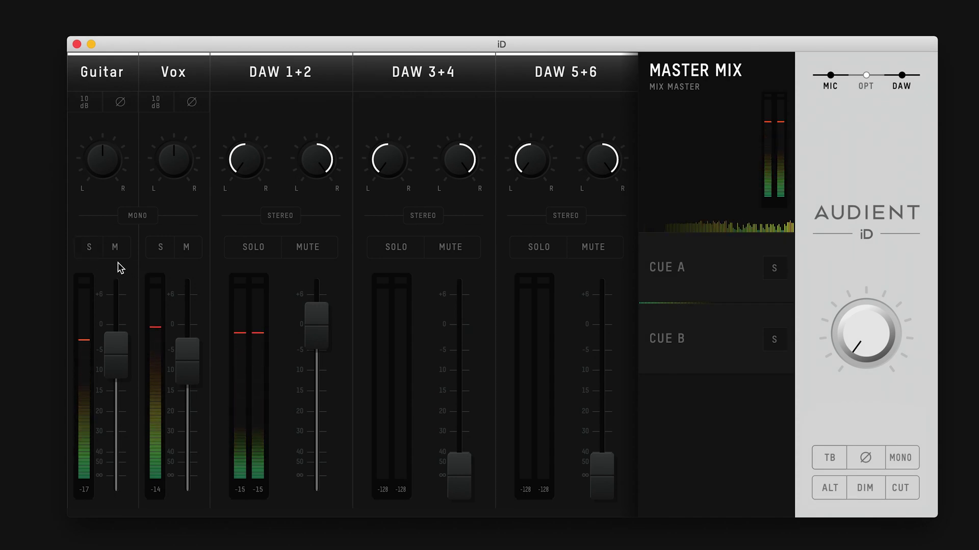
{"action": "left_click", "coordinate": [115, 246]}
{"action": "left_click", "coordinate": [293, 255]}
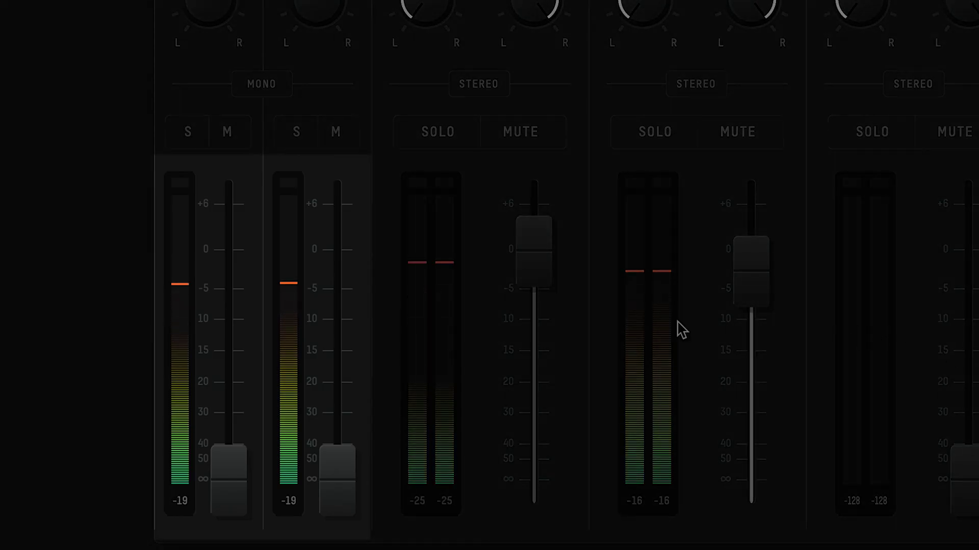
- Set the Guitar fader to about -12 dB and Vox to about -3 dB, and adjust Mic 2
{"action": "left_click_drag", "start_coordinate": [242, 461], "coordinate": [244, 332]}
{"action": "left_click_drag", "start_coordinate": [332, 465], "coordinate": [335, 269]}
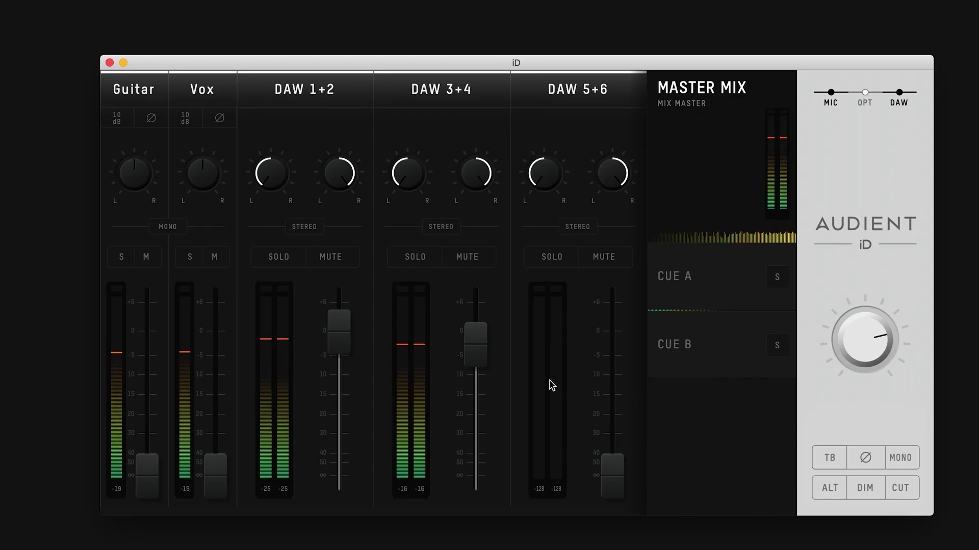
{"action": "left_click_drag", "start_coordinate": [153, 447], "coordinate": [155, 383]}
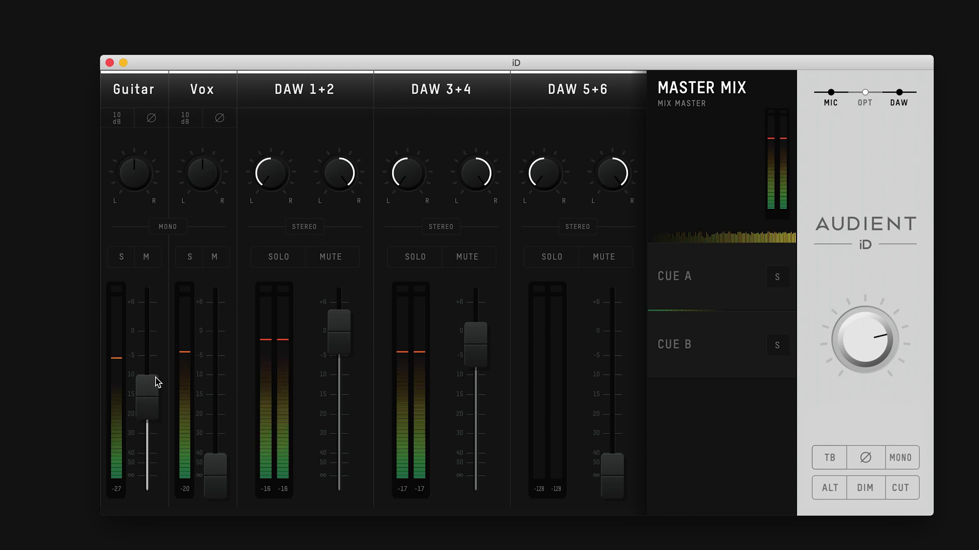
{"action": "left_click_drag", "start_coordinate": [214, 466], "coordinate": [217, 348]}
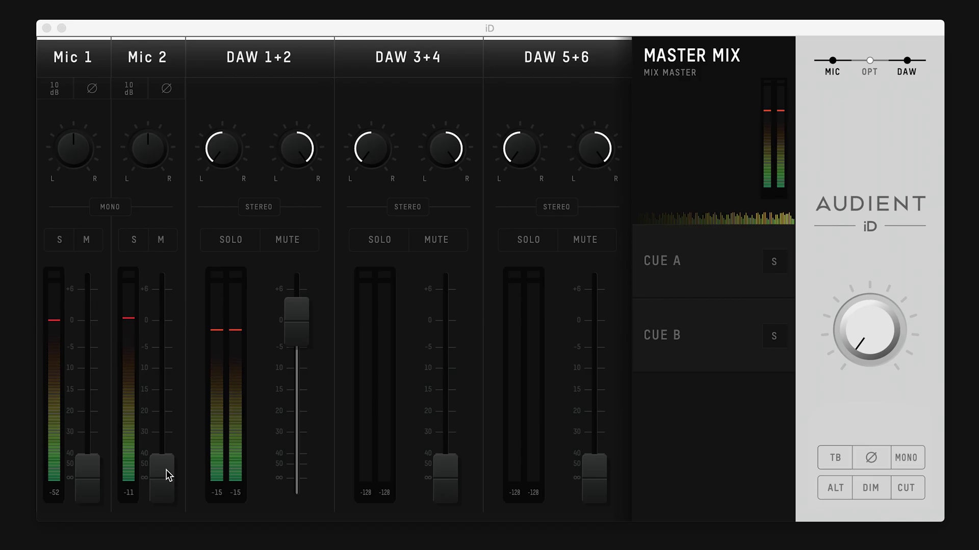
{"action": "left_click_drag", "start_coordinate": [169, 472], "coordinate": [177, 543]}
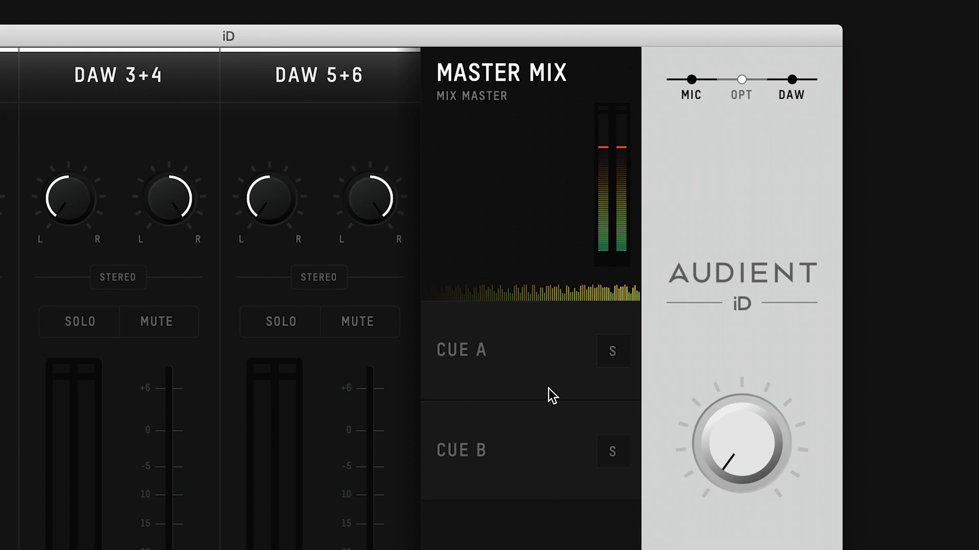
- In the Cue A mix, raise Mic 2 to about 0 dB and bring up DAW 1+2
{"action": "left_click", "coordinate": [543, 368]}
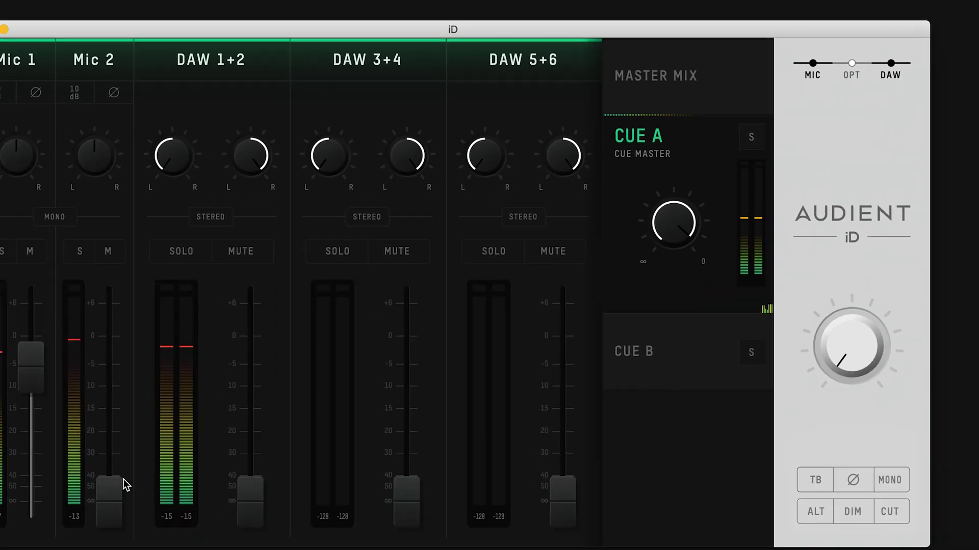
{"action": "left_click_drag", "start_coordinate": [127, 485], "coordinate": [126, 340]}
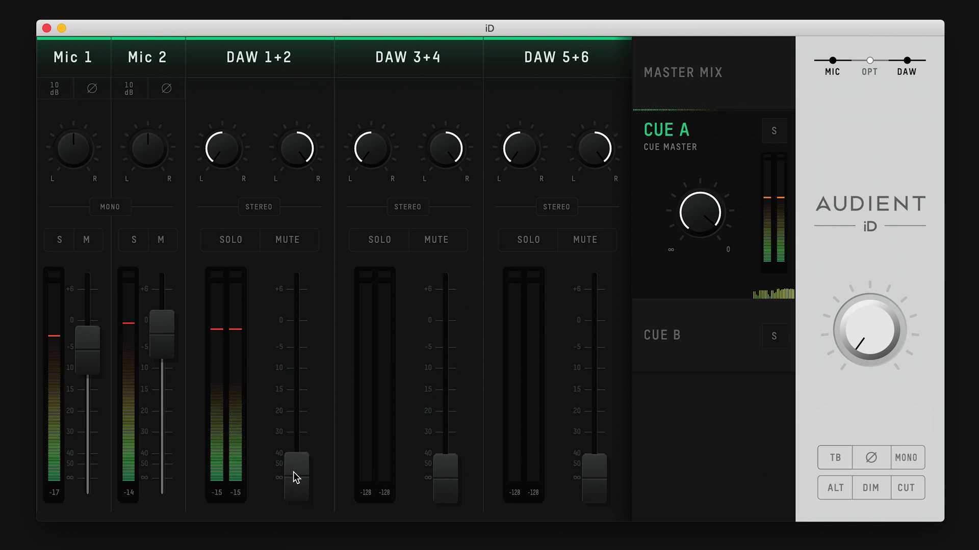
{"action": "left_click_drag", "start_coordinate": [294, 472], "coordinate": [302, 339]}
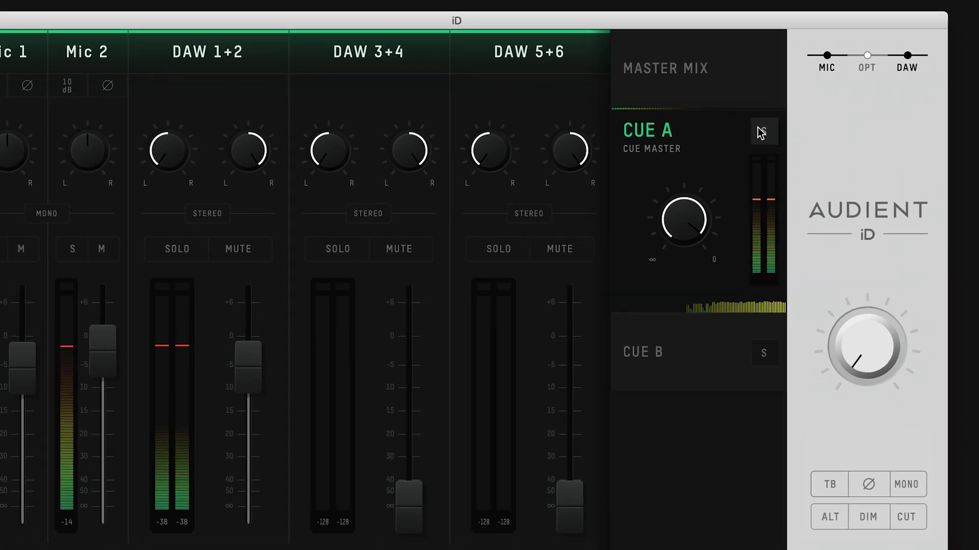
- Solo the Cue A strip to audition the cue mix
{"action": "left_click", "coordinate": [760, 132]}
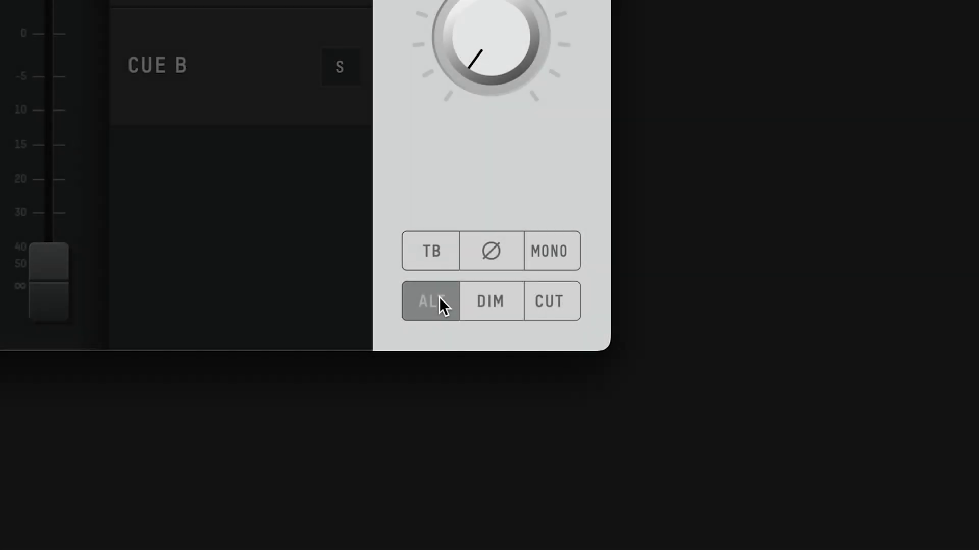
{"action": "left_click", "coordinate": [439, 297]}
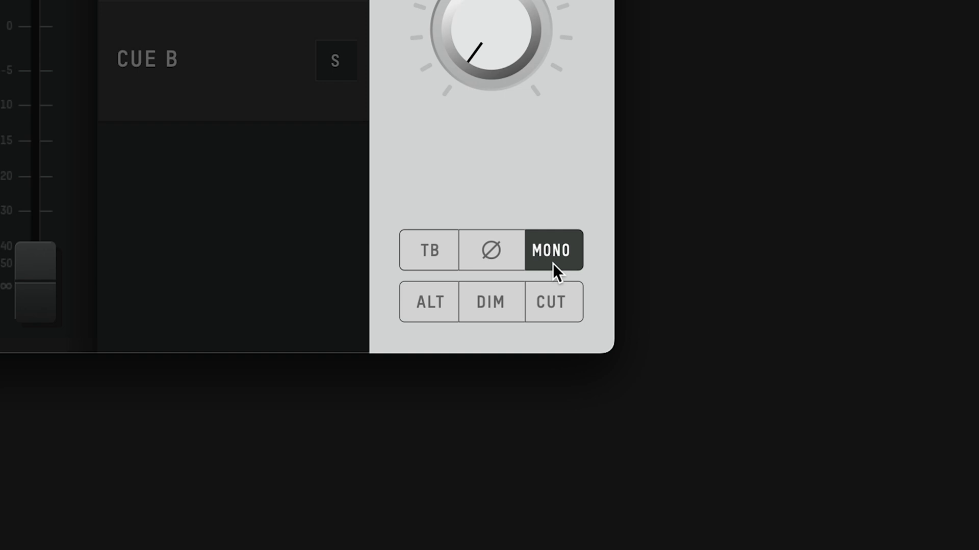
- Invert the polarity of the monitor output with the Ø button
{"action": "left_click", "coordinate": [491, 261]}
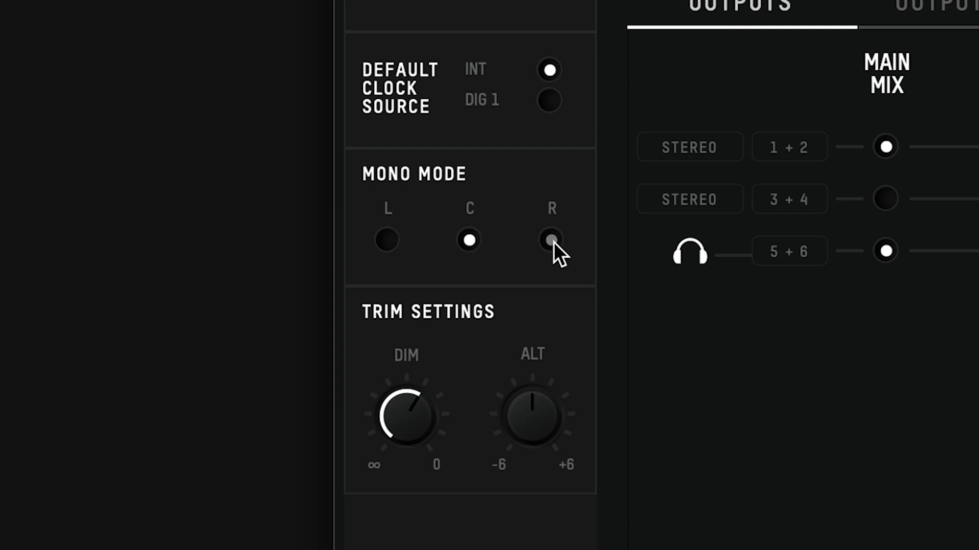
- Try mono mode on R, return it to centre, and lower the DIM trim slightly
{"action": "left_click", "coordinate": [554, 242]}
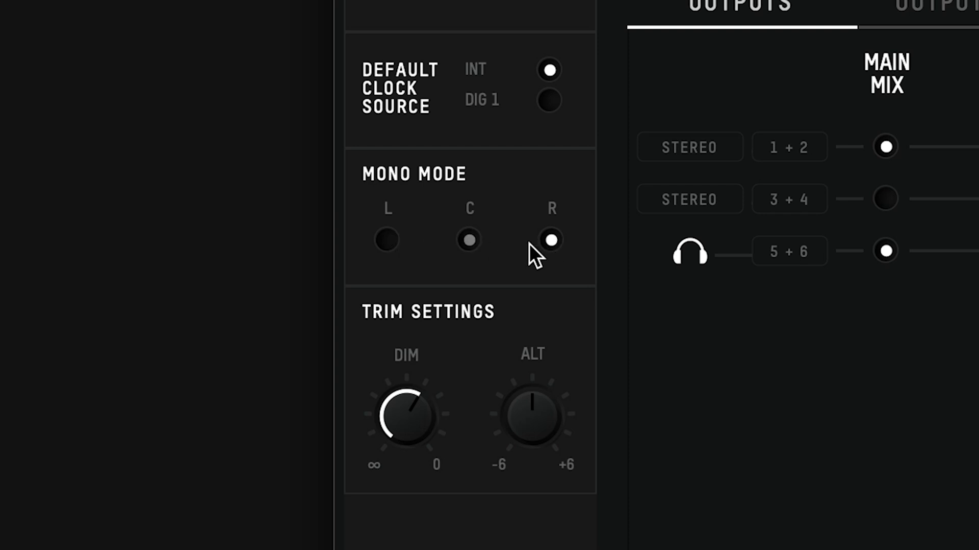
{"action": "left_click", "coordinate": [473, 242]}
{"action": "mouse_move", "coordinate": [411, 332]}
{"action": "left_mouse_down"}
{"action": "mouse_move", "coordinate": [408, 366]}
{"action": "mouse_move", "coordinate": [403, 331]}
{"action": "left_mouse_up"}
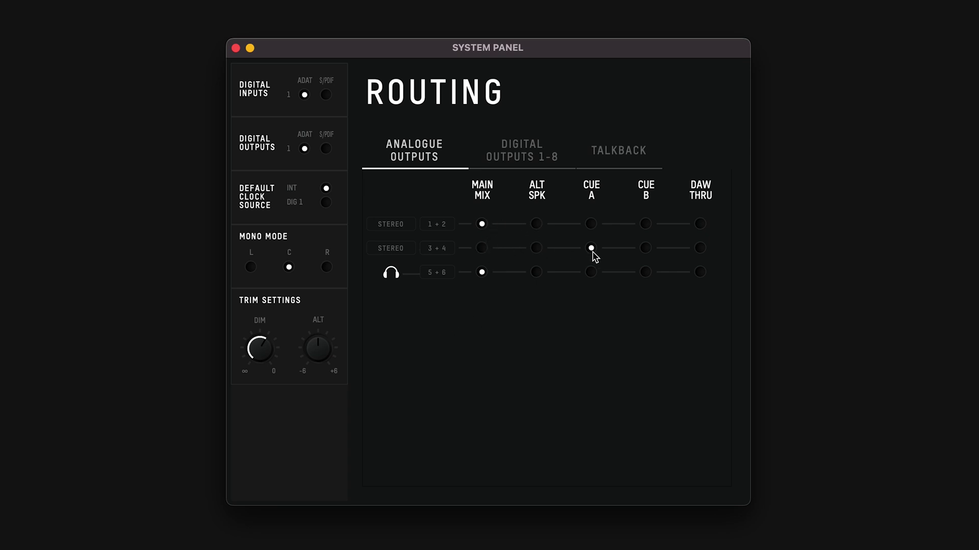
- Route outputs 3+4 to the ALT SPK (alternate speakers) destination
{"action": "left_click", "coordinate": [537, 248]}
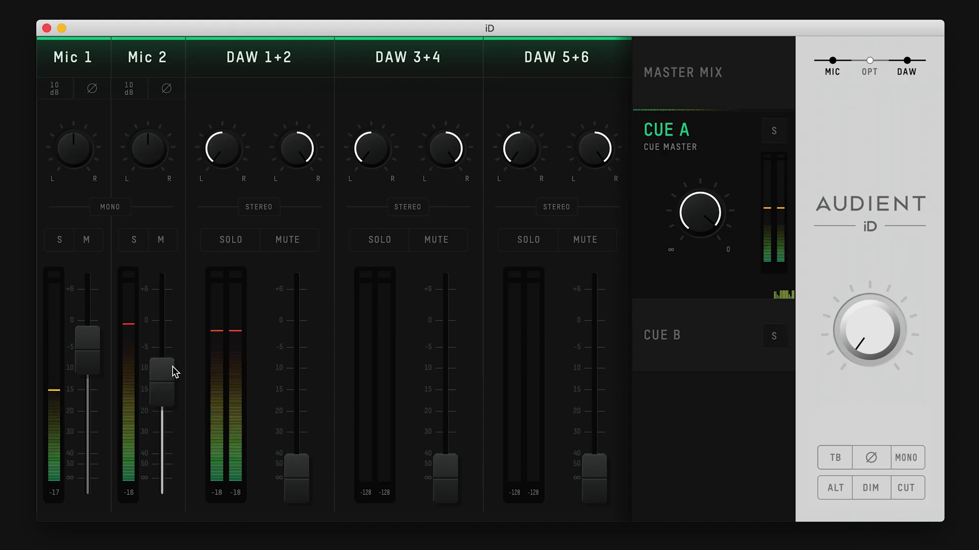
- Raise Mic 2 and DAW 1+2 (to about -5 dB) in the Cue A mix
{"action": "left_click_drag", "start_coordinate": [173, 372], "coordinate": [179, 330]}
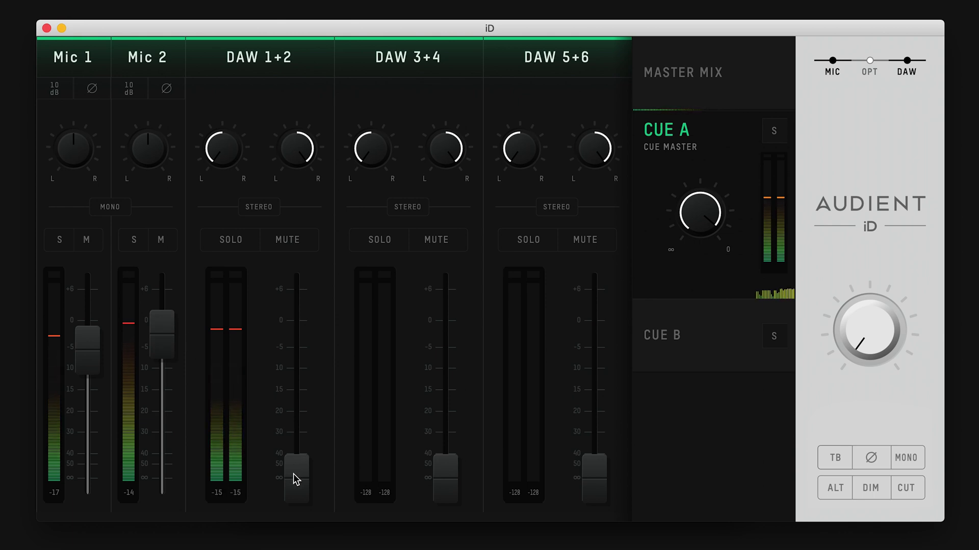
{"action": "left_click_drag", "start_coordinate": [295, 469], "coordinate": [305, 352]}
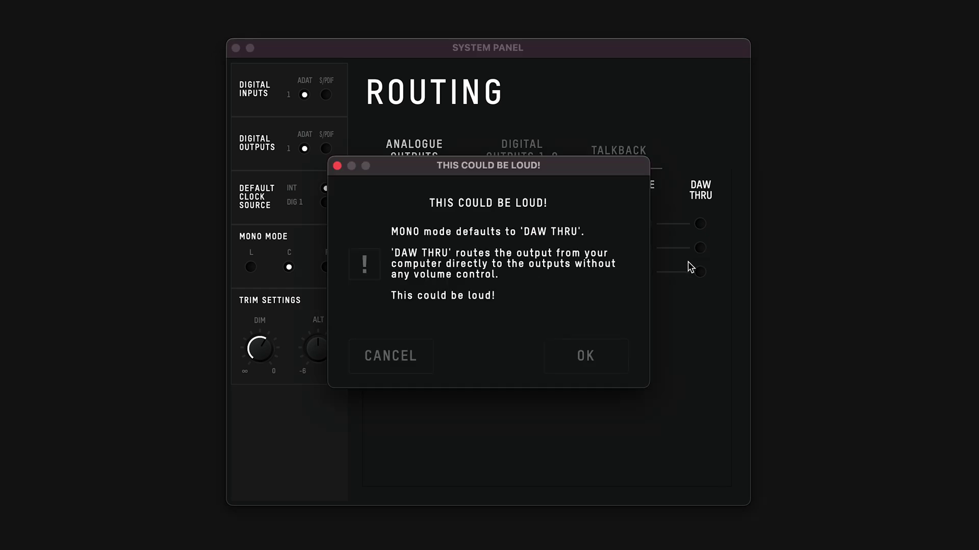
- Accept the DAW THRU loudness warning and switch outputs 3+4 from STEREO to MONO
{"action": "left_click", "coordinate": [611, 354]}
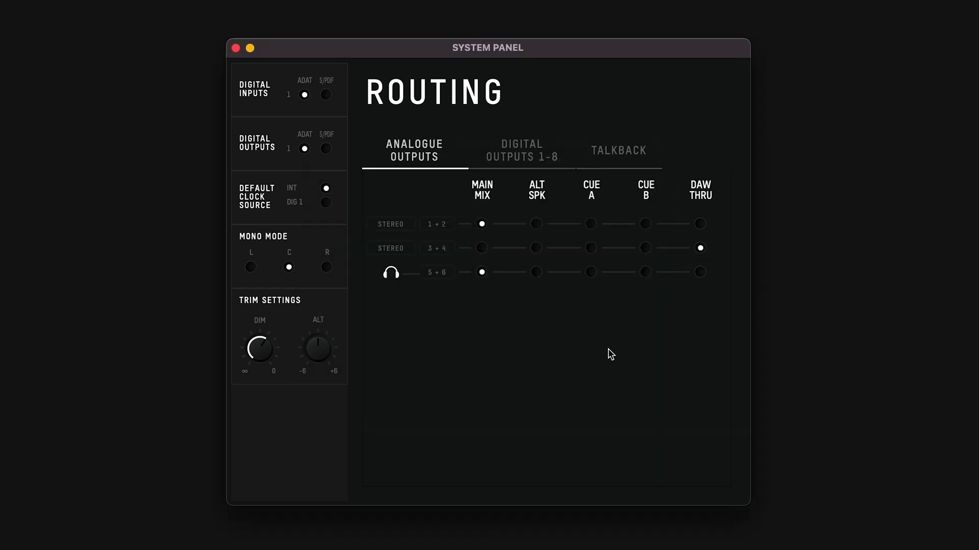
{"action": "left_click", "coordinate": [397, 249]}
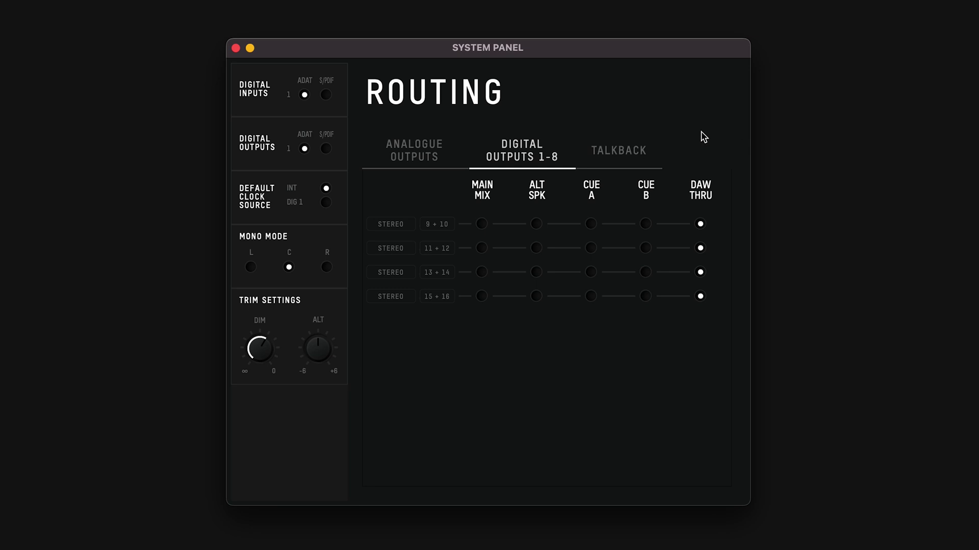
- Set talkback to an External device, the iMac Pro Microphone
{"action": "left_click", "coordinate": [612, 153]}
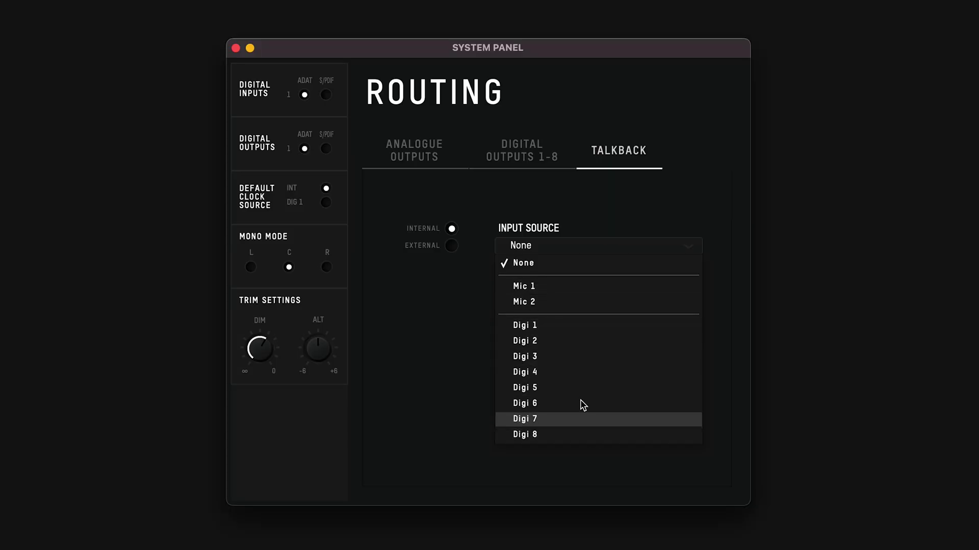
{"action": "left_click", "coordinate": [543, 250]}
{"action": "left_click", "coordinate": [472, 247]}
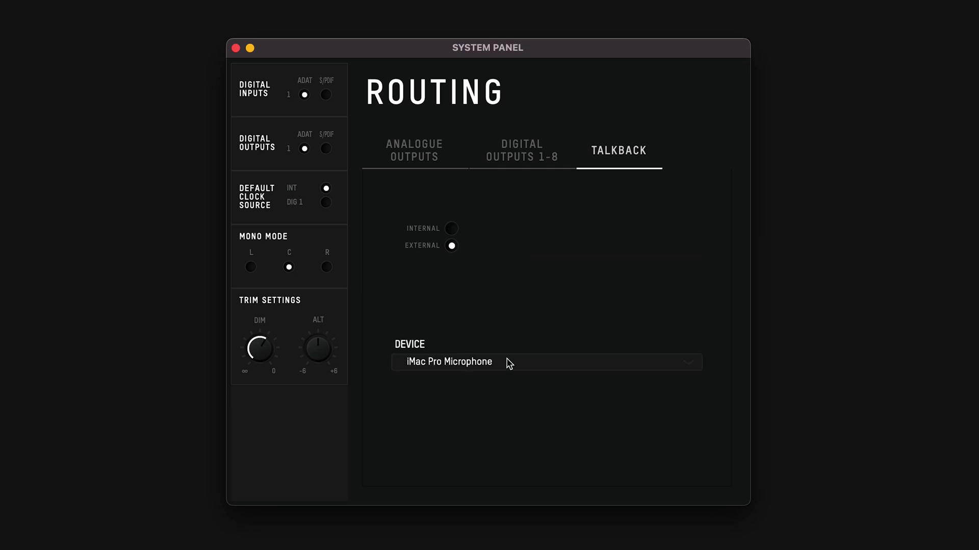
{"action": "left_click", "coordinate": [518, 368]}
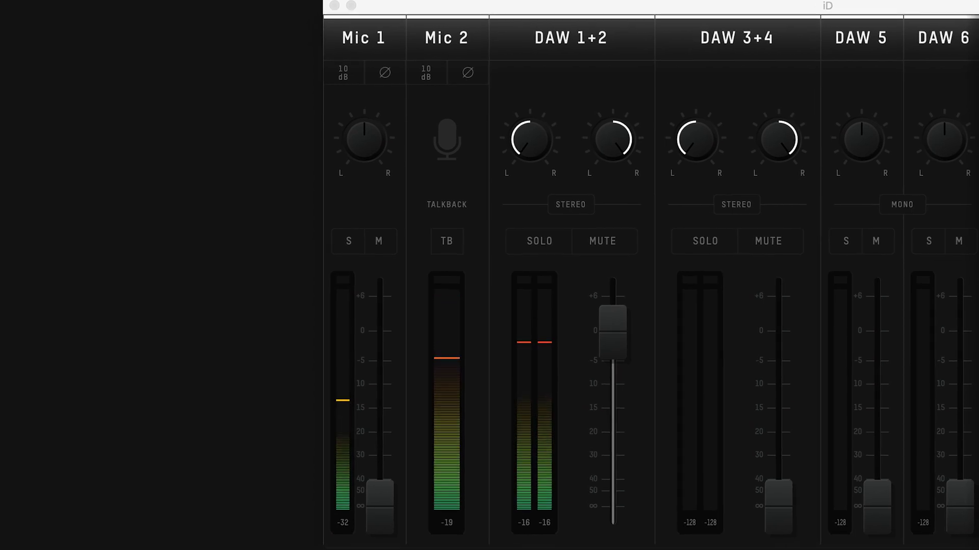
- Switch talkback on in the Tracking Session mixer
{"action": "left_click", "coordinate": [447, 242]}
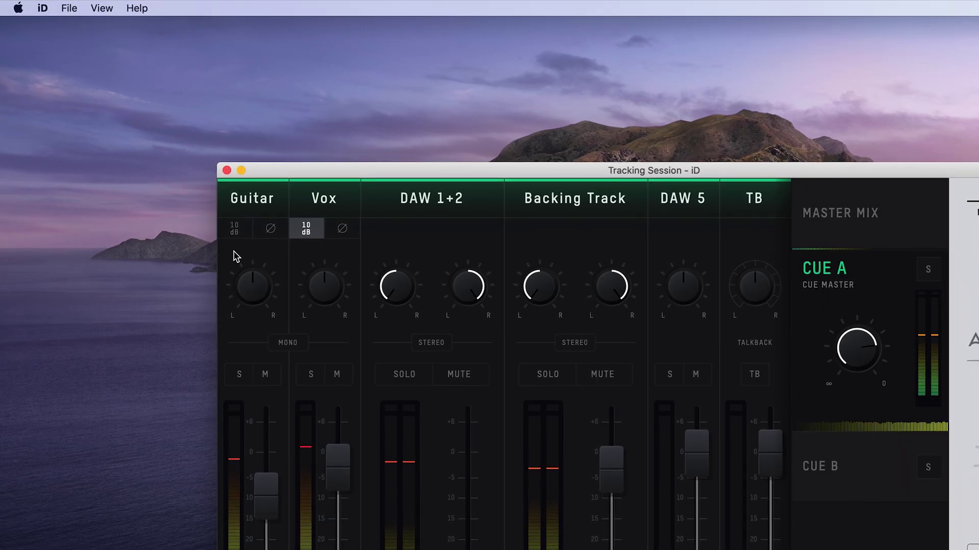
- Save the mixer configuration from the File menu under the name 'Tracking Session'
{"action": "left_click", "coordinate": [65, 8]}
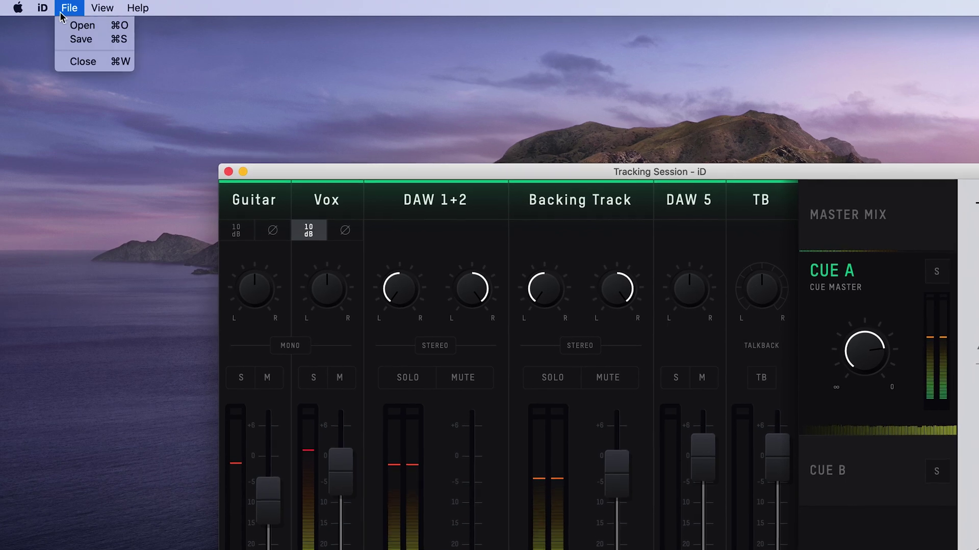
{"action": "left_click", "coordinate": [77, 40]}
{"action": "type", "text": "Tracking "}
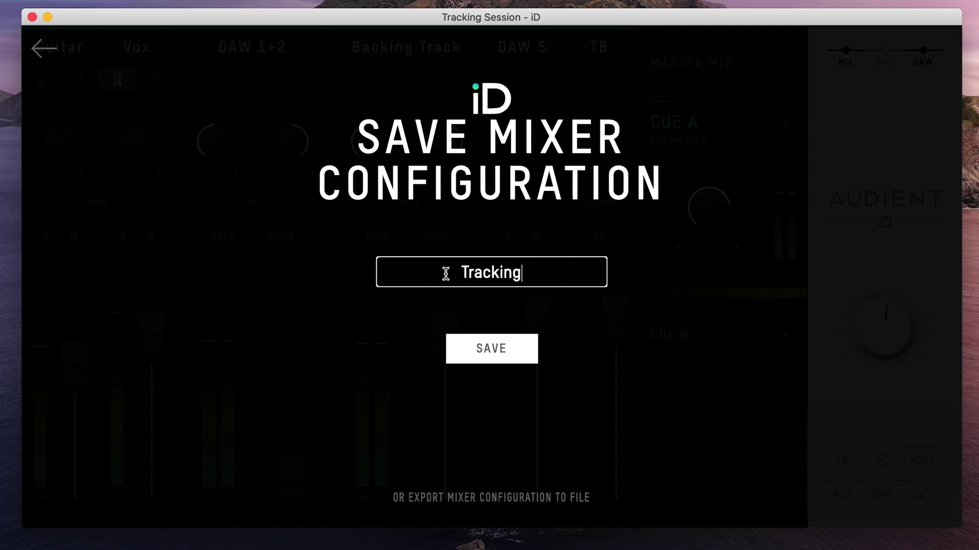
{"action": "type", "text": "Session"}
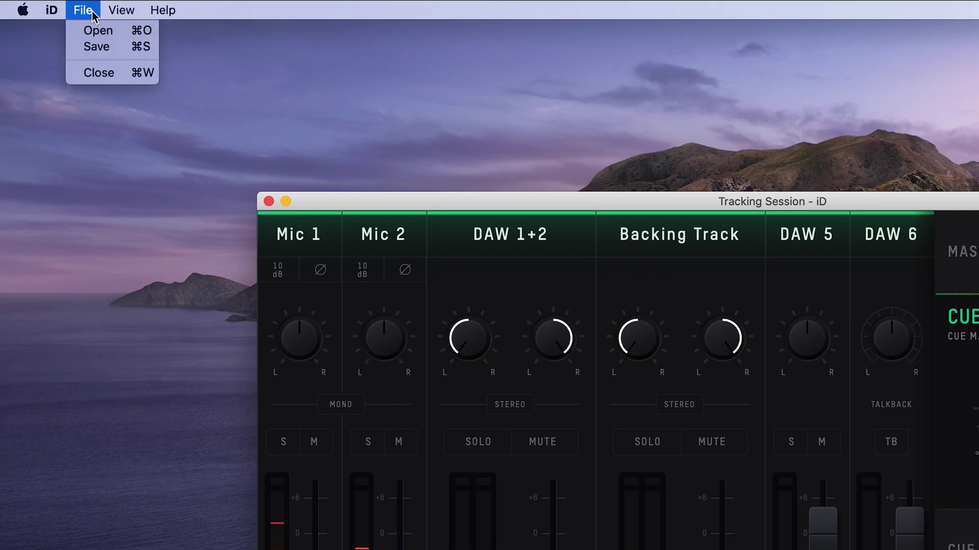
- Load 'Tracking Session' from the Load Mixer Configuration overlay via File > Open
{"action": "left_click", "coordinate": [104, 33]}
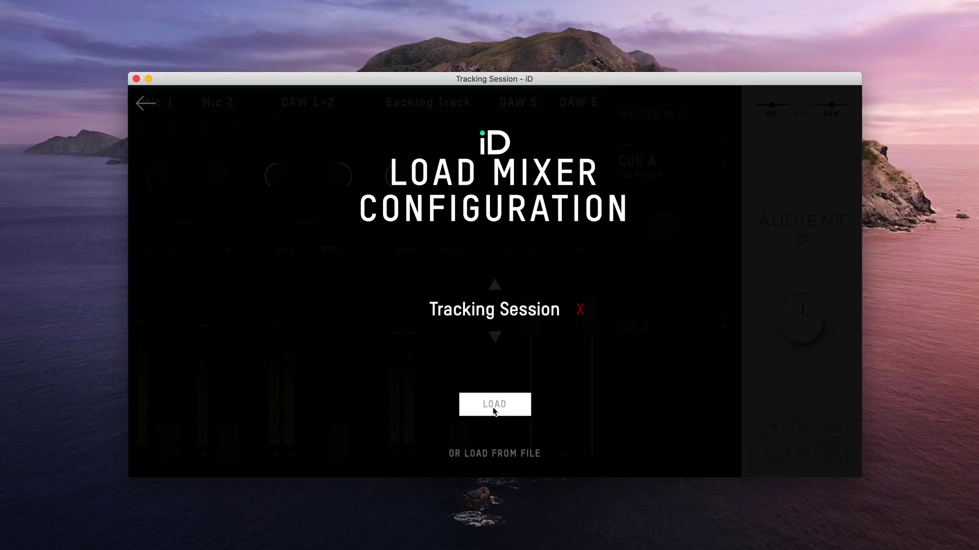
{"action": "left_click", "coordinate": [493, 408]}
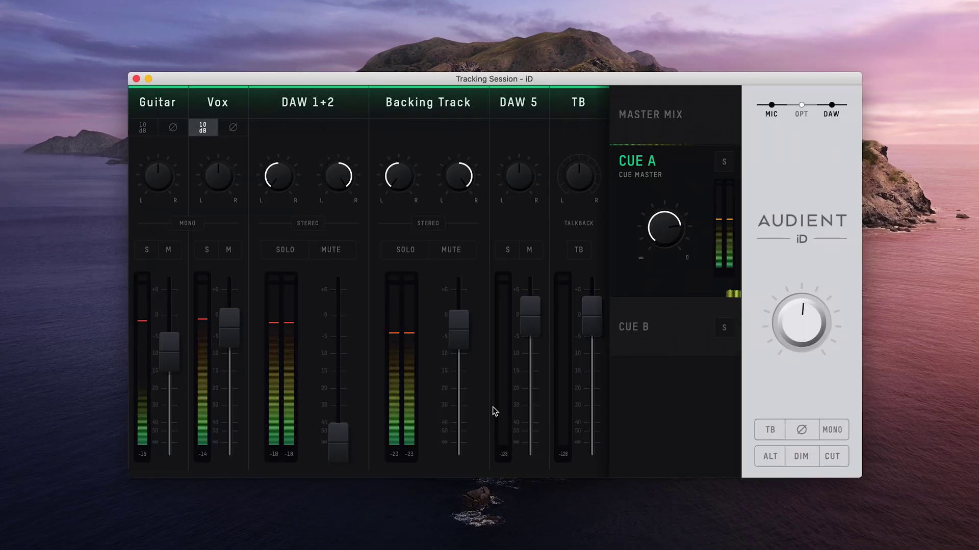